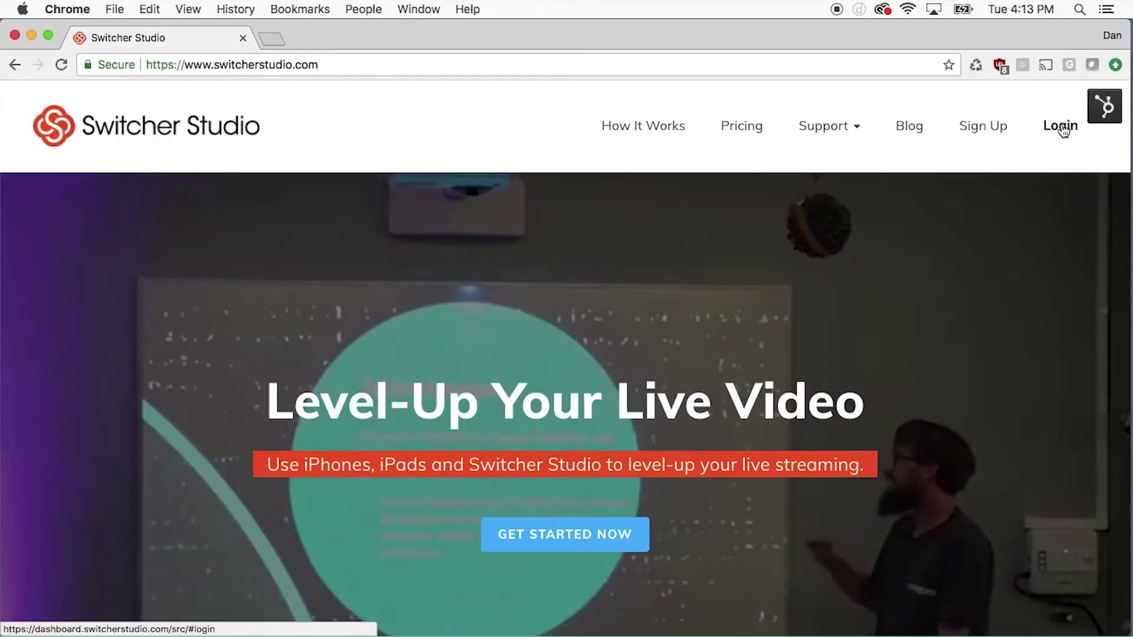
# Go from switcherstudio.com to the login page and sign in to the account
pyautogui.click(1060, 125)
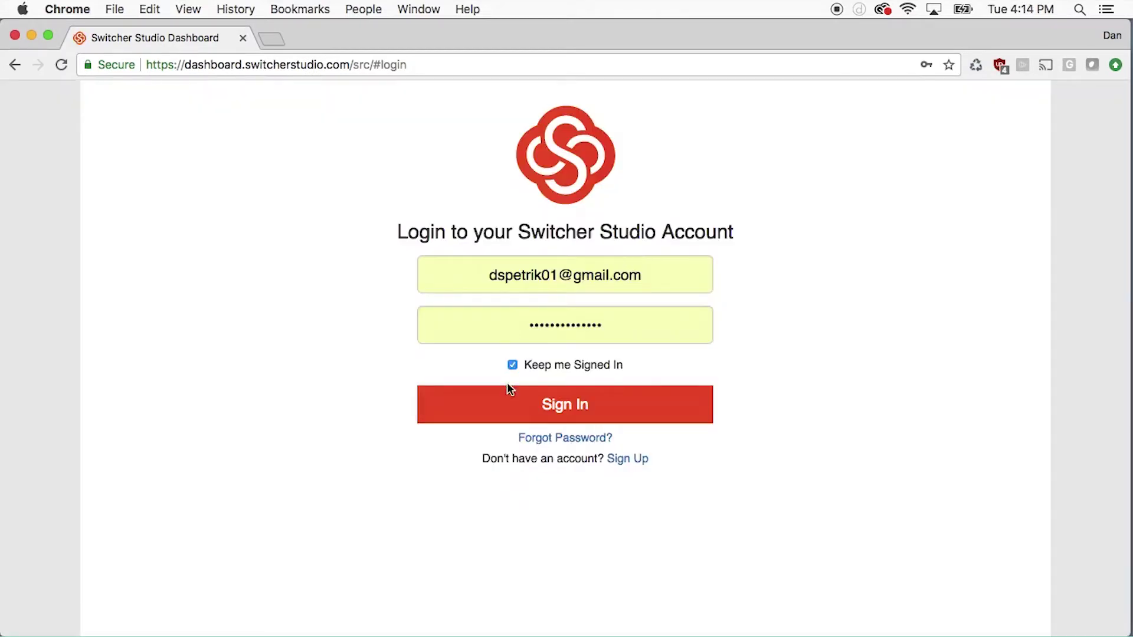
pyautogui.click(565, 404)
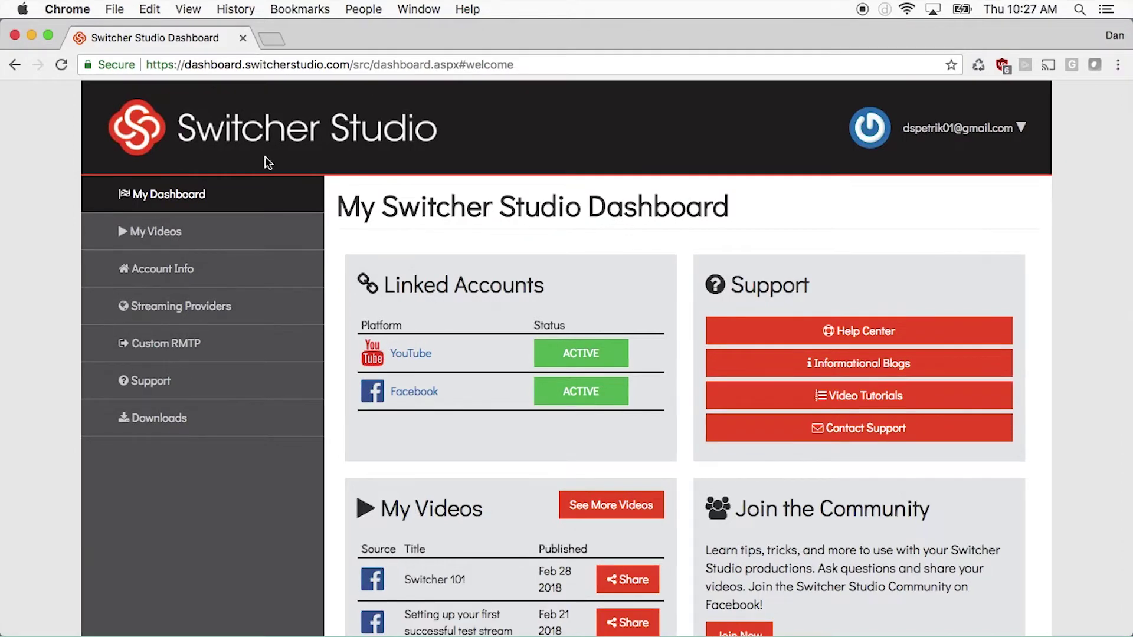
# Browse My Videos, Account Info and Streaming Providers, then go to Custom RTMP
pyautogui.click(182, 237)
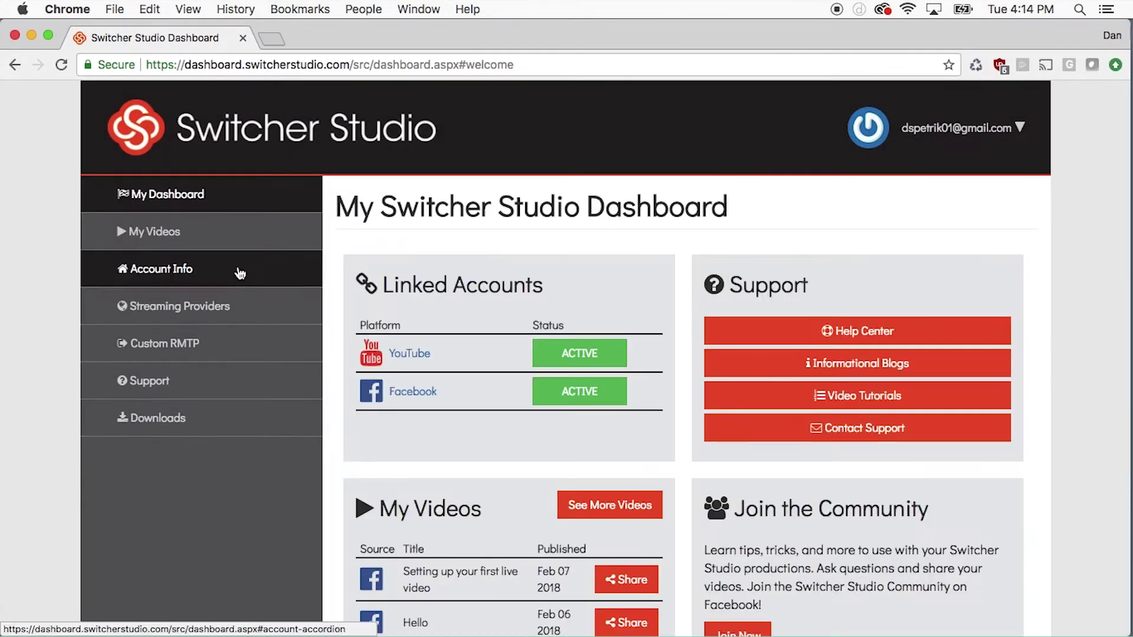
pyautogui.click(238, 265)
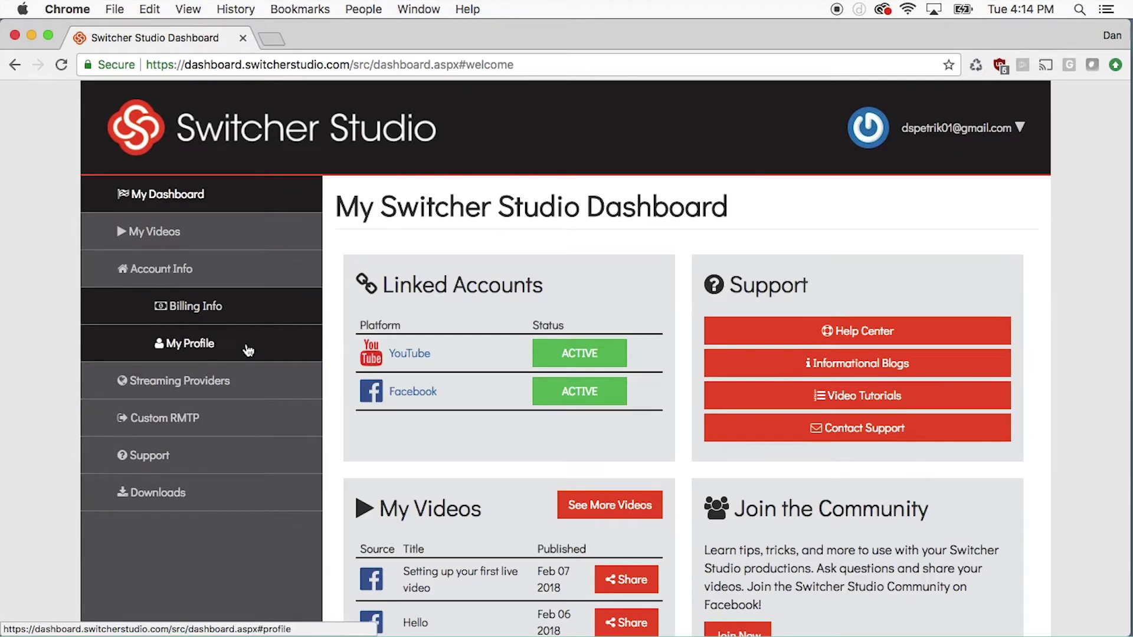
pyautogui.click(219, 381)
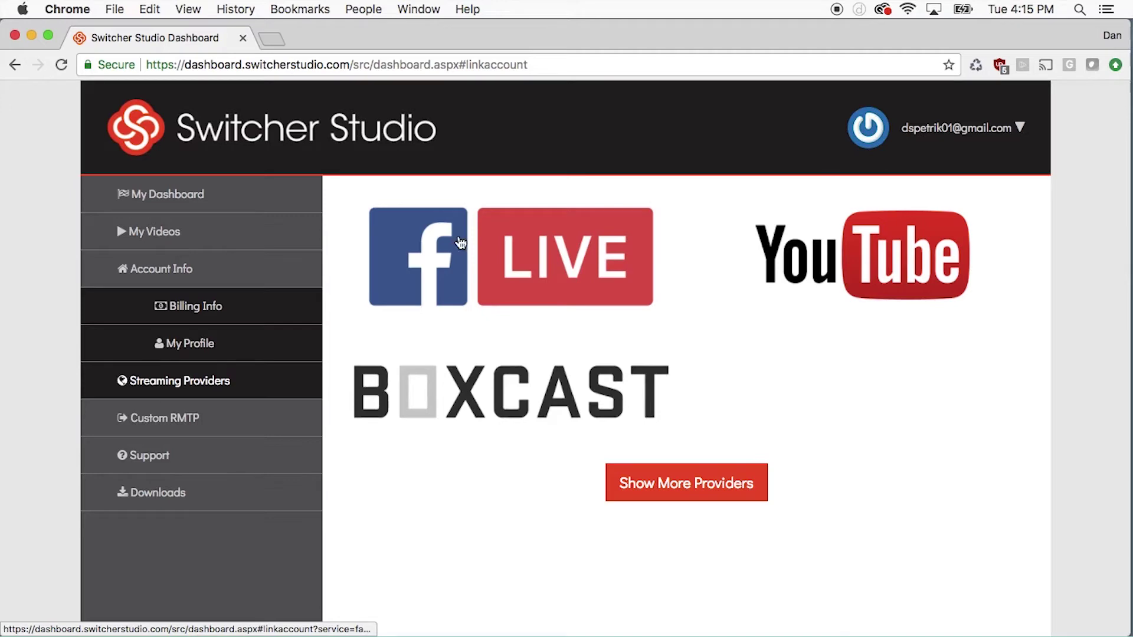
pyautogui.click(241, 428)
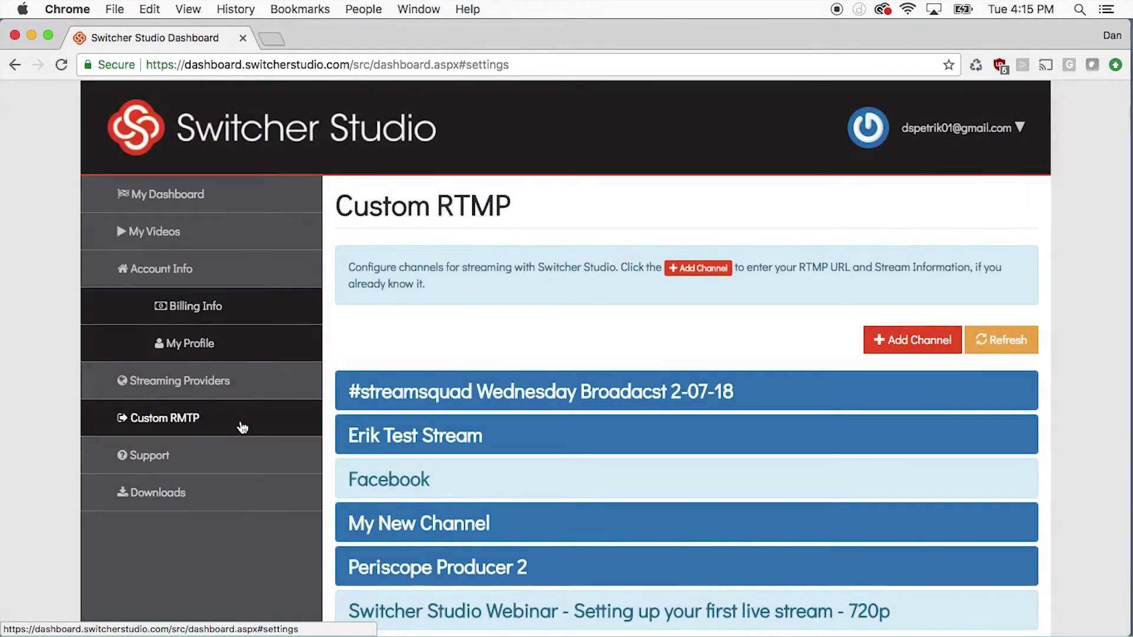
pyautogui.scroll(-1, 559, 300)
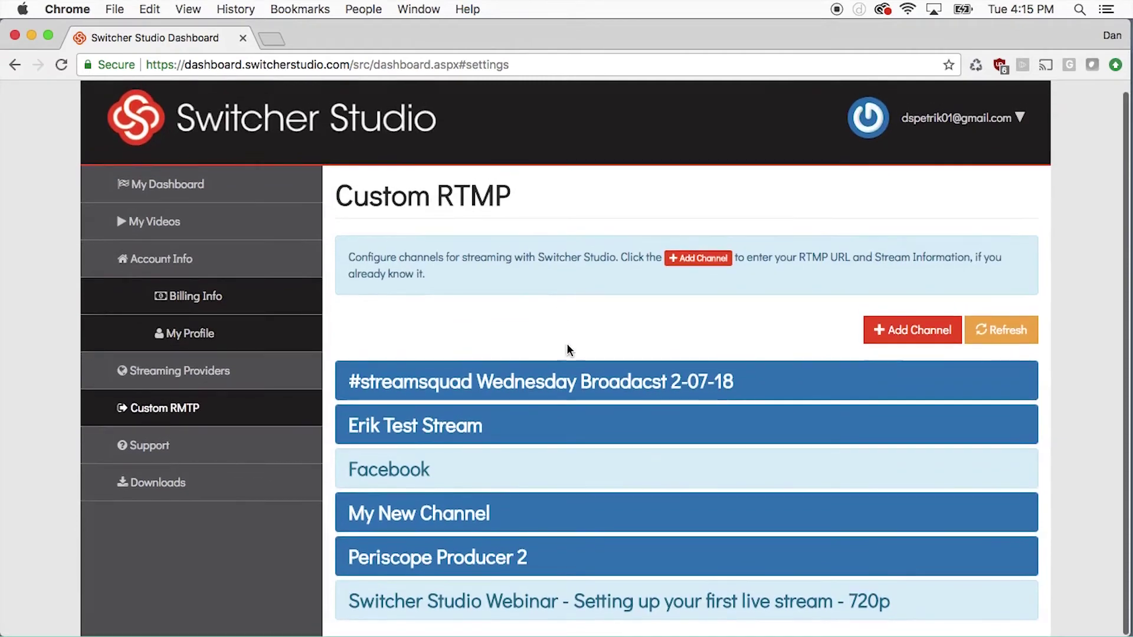
# Expand My New Channel to review its settings, then show the Support options
pyautogui.click(564, 522)
pyautogui.scroll(-5, 563, 522)
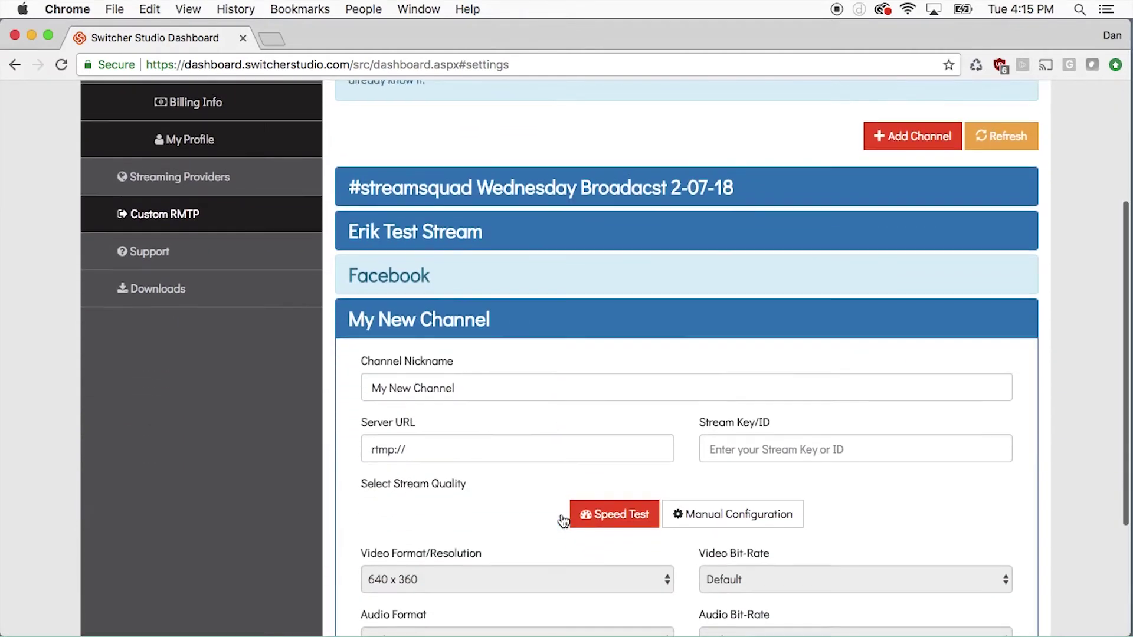
pyautogui.scroll(-2, 537, 482)
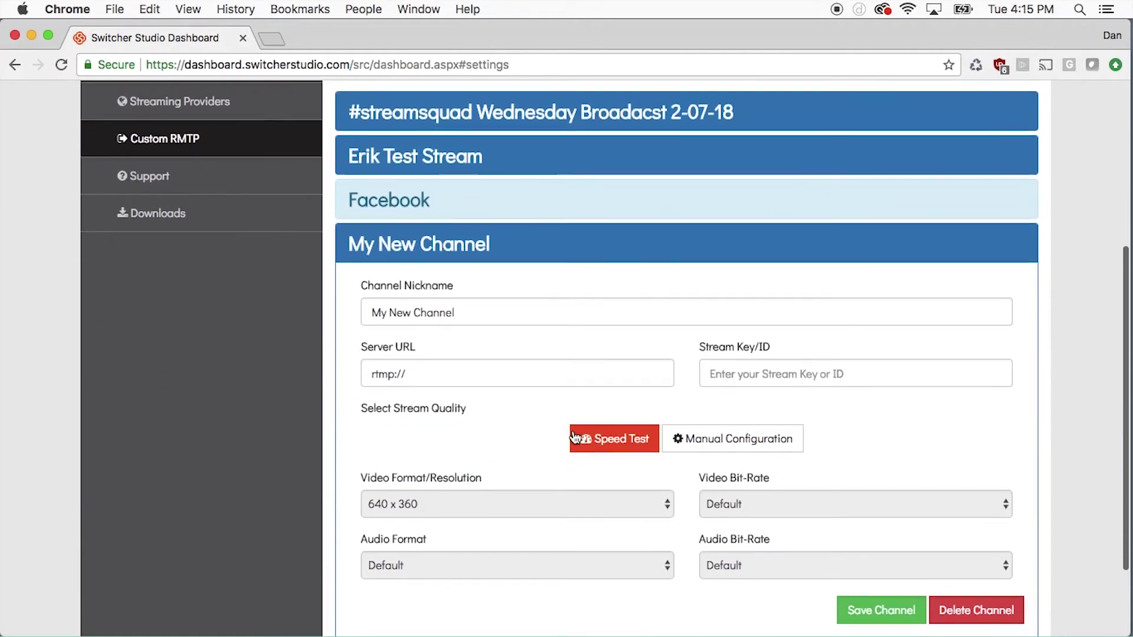
pyautogui.scroll(3, 567, 496)
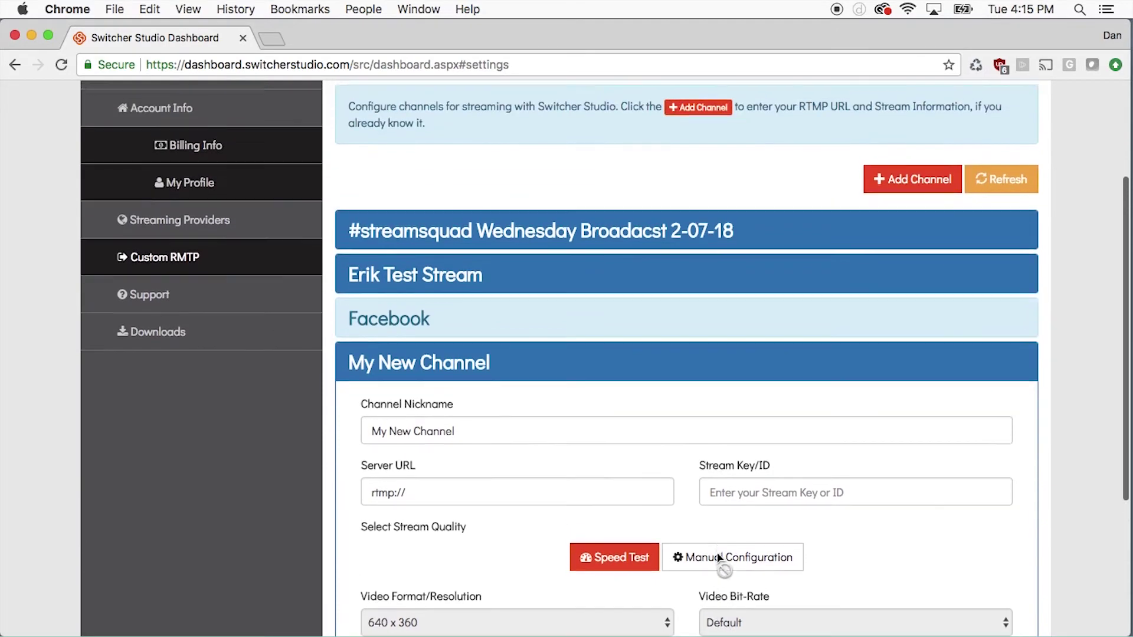
pyautogui.scroll(3, 567, 495)
pyautogui.click(255, 387)
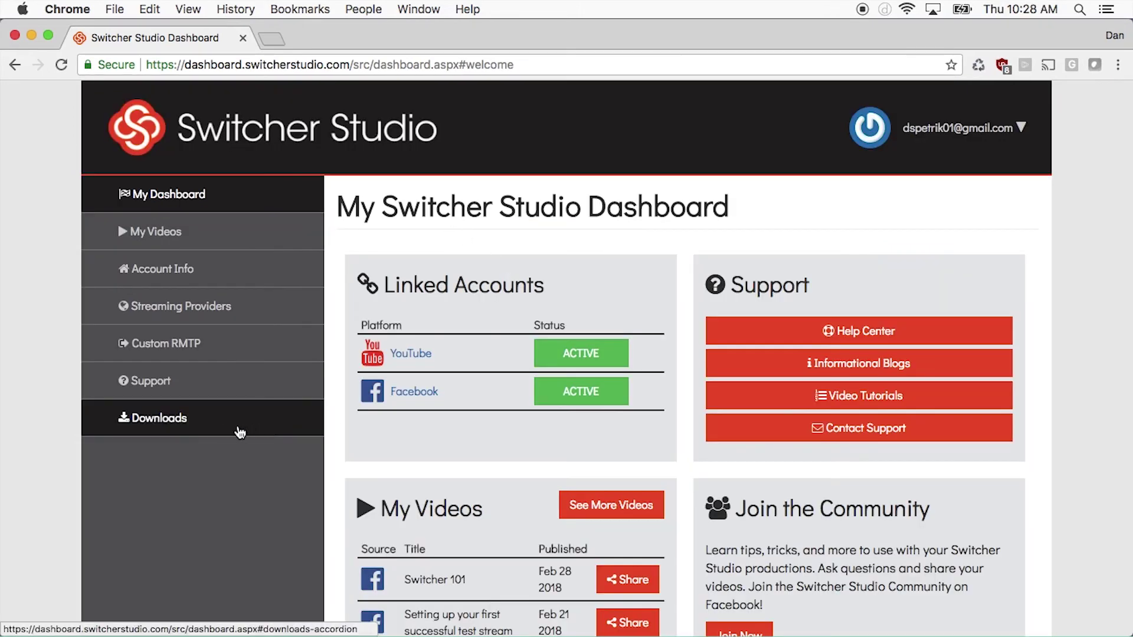
# Show the Downloads list: Switcher Studio, Switcher Cast for Mac and Windows, Media Manager
pyautogui.click(226, 420)
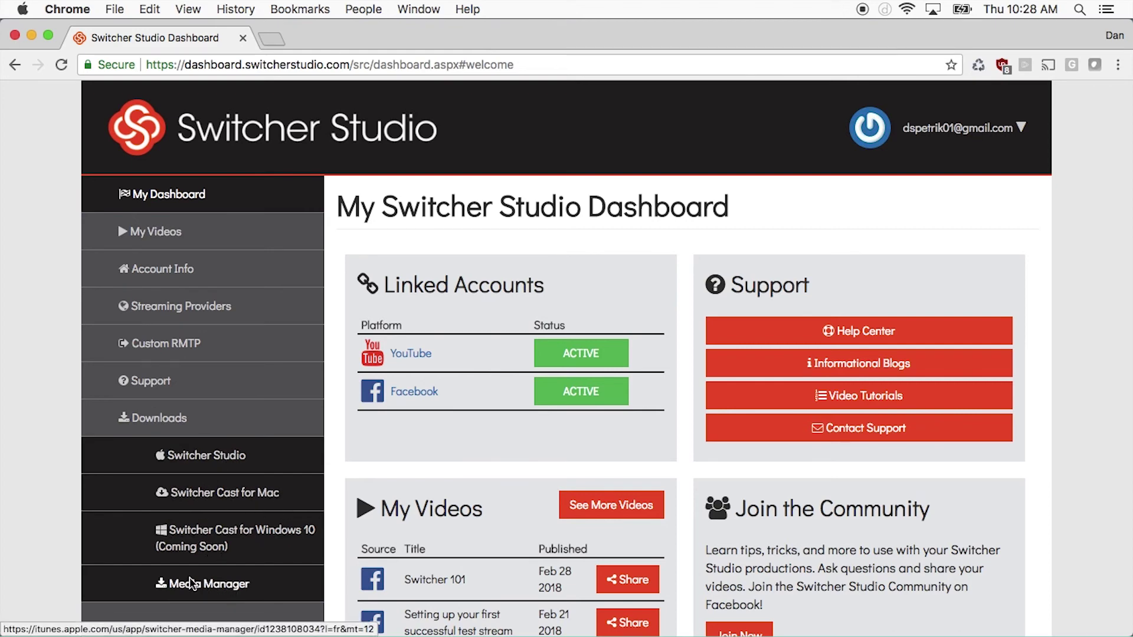
pyautogui.scroll(-3, 584, 265)
pyautogui.scroll(-3, 585, 266)
pyautogui.scroll(-2, 590, 269)
pyautogui.scroll(-3, 590, 269)
pyautogui.scroll(-3, 589, 269)
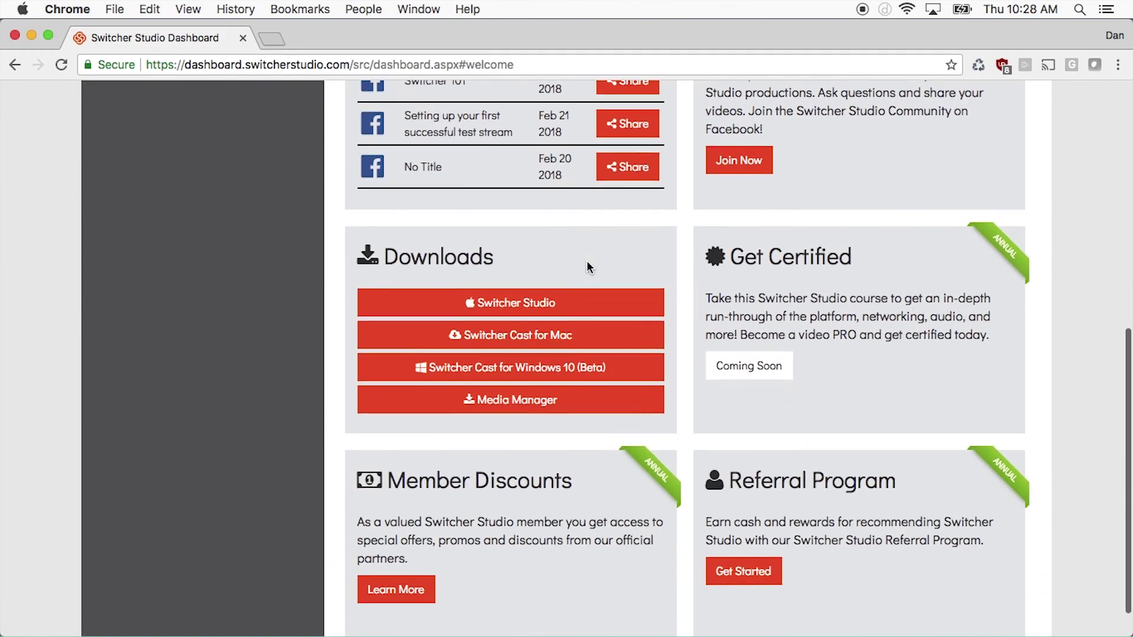